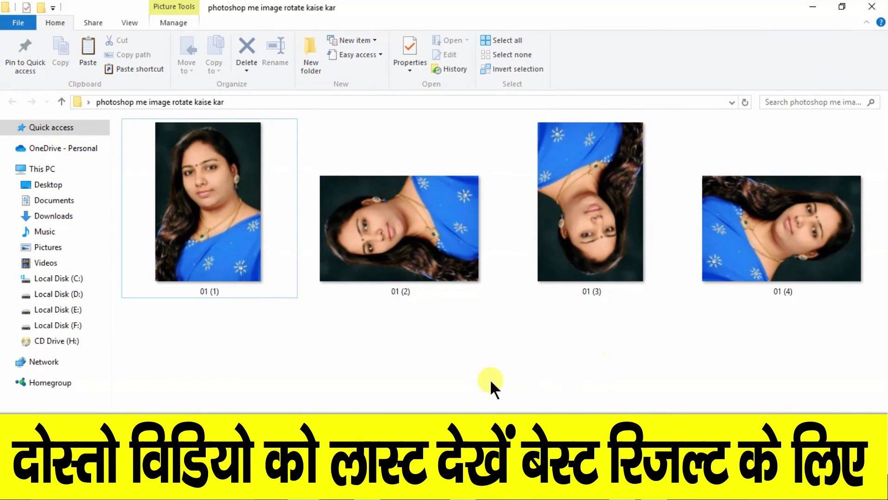
# Examine the orientation of the four photos, 01 (1) to 01 (4), in the folder
pyautogui.moveTo(198, 329); pyautogui.dragTo(779, 231)
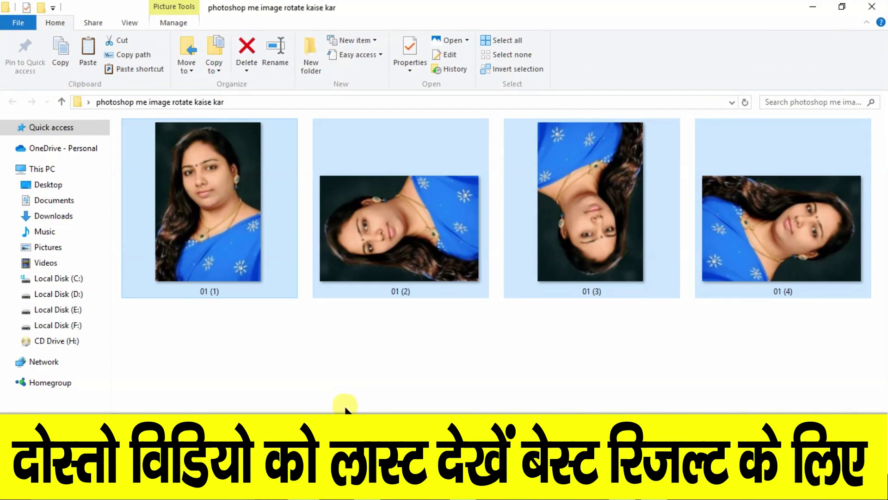
pyautogui.click(201, 242)
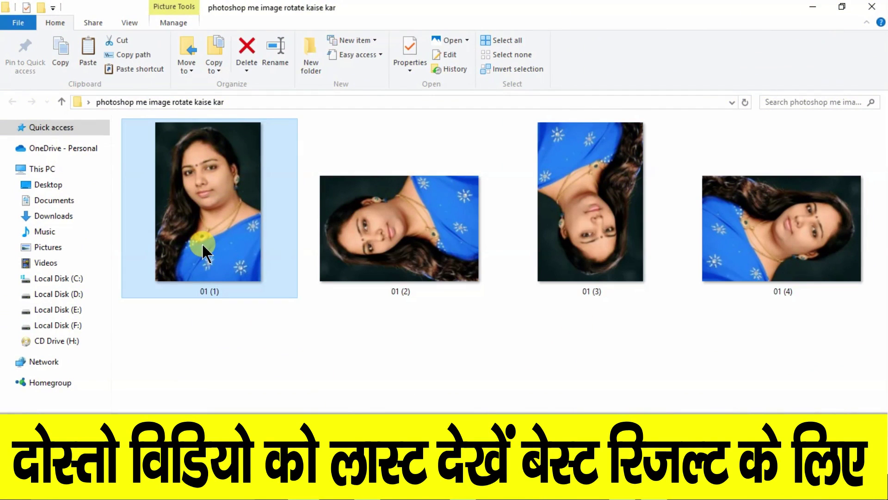
pyautogui.click(371, 241)
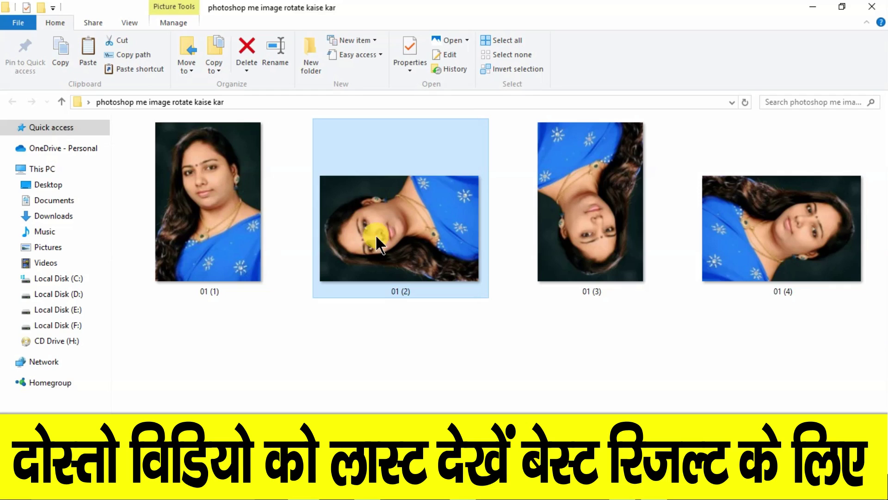
pyautogui.click(580, 210)
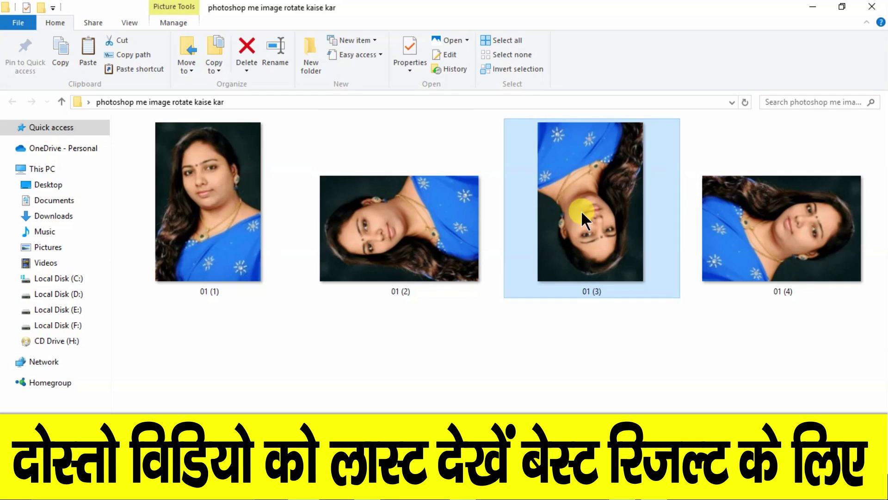
pyautogui.click(749, 213)
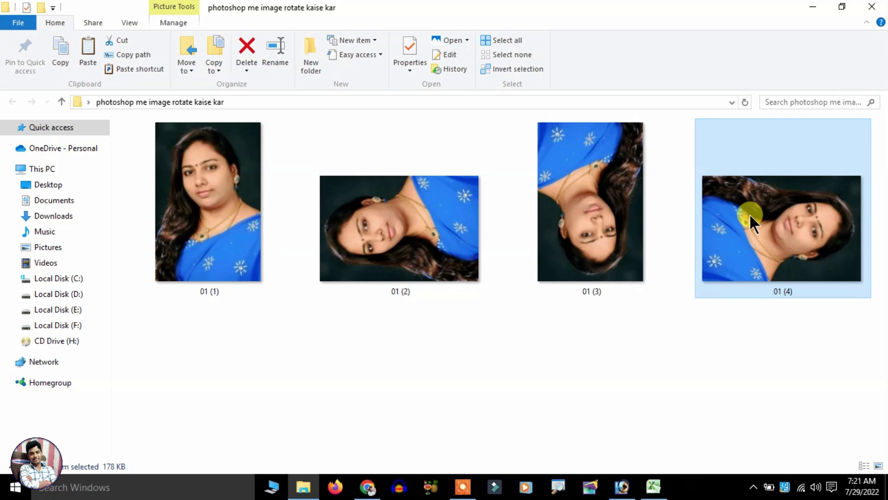
pyautogui.click(205, 211)
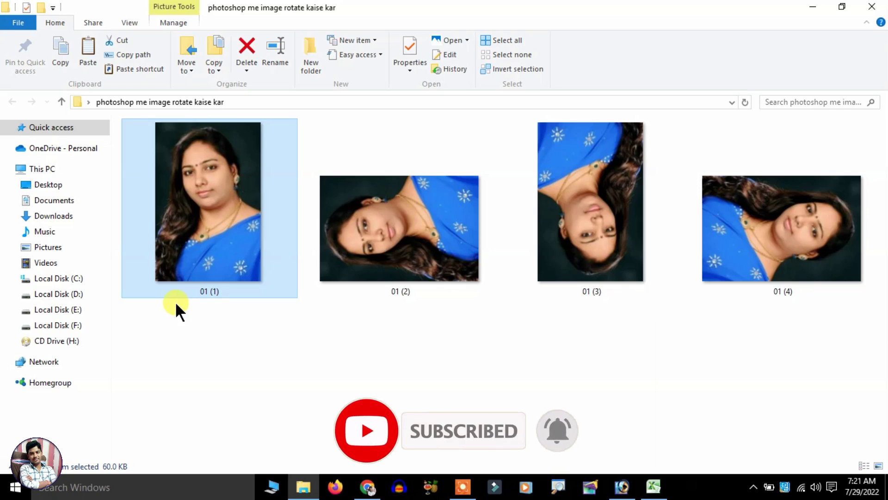
pyautogui.click(238, 333)
# Open photo 01 (2) from the folder in Photoshop and close the already open 01 (1).jpg
pyautogui.click(397, 257)
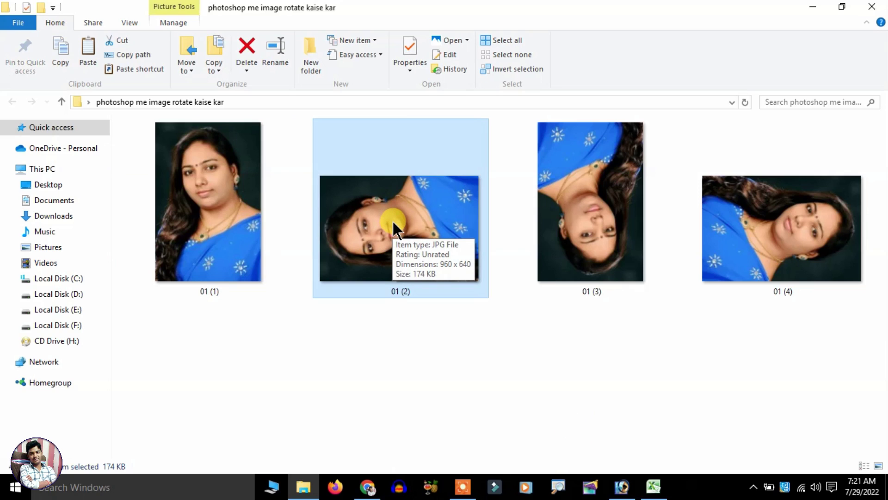
pyautogui.moveTo(390, 226); pyautogui.dragTo(462, 297)
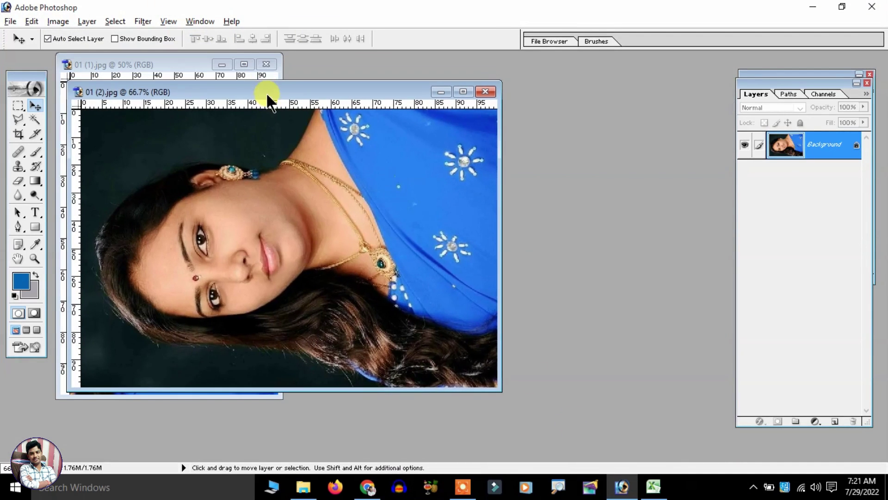
pyautogui.click(267, 64)
# Check the program's version in the About Photoshop information and dismiss it
pyautogui.click(210, 21)
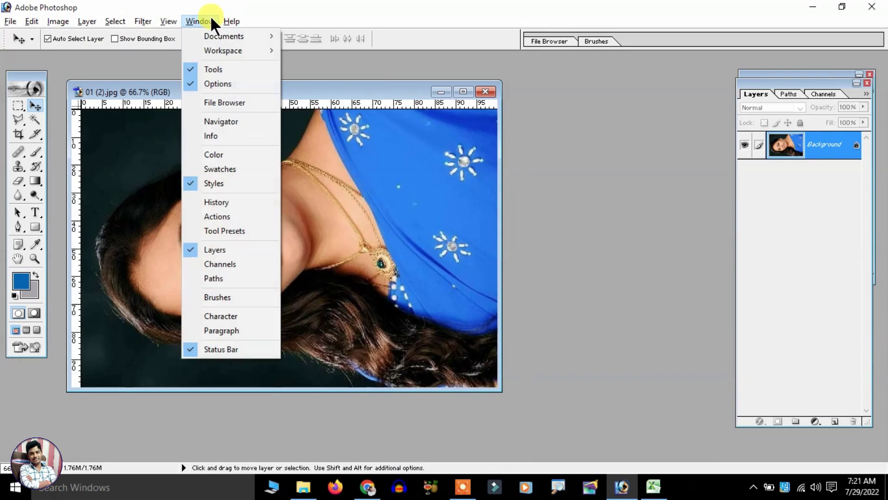
pyautogui.moveTo(231, 21)
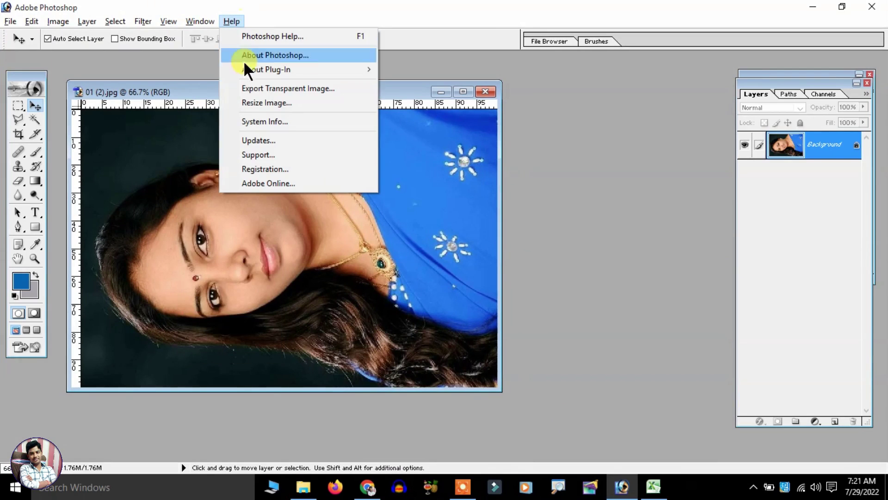
pyautogui.click(275, 56)
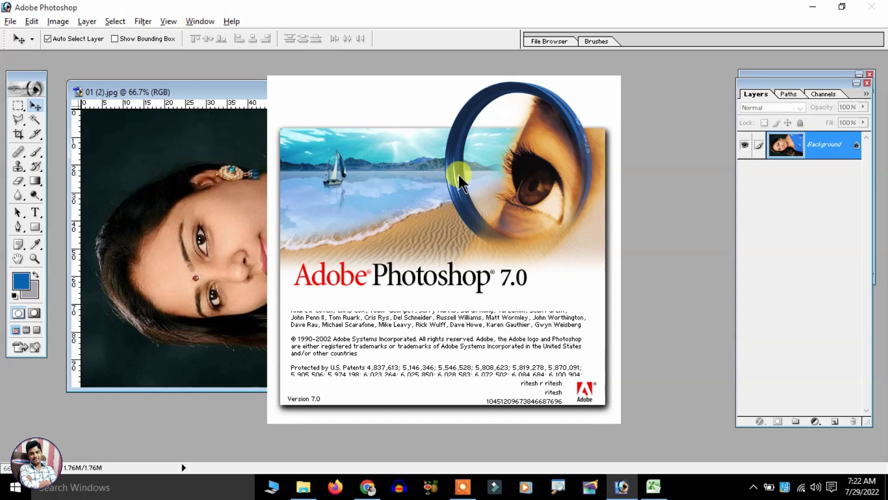
pyautogui.click(460, 182)
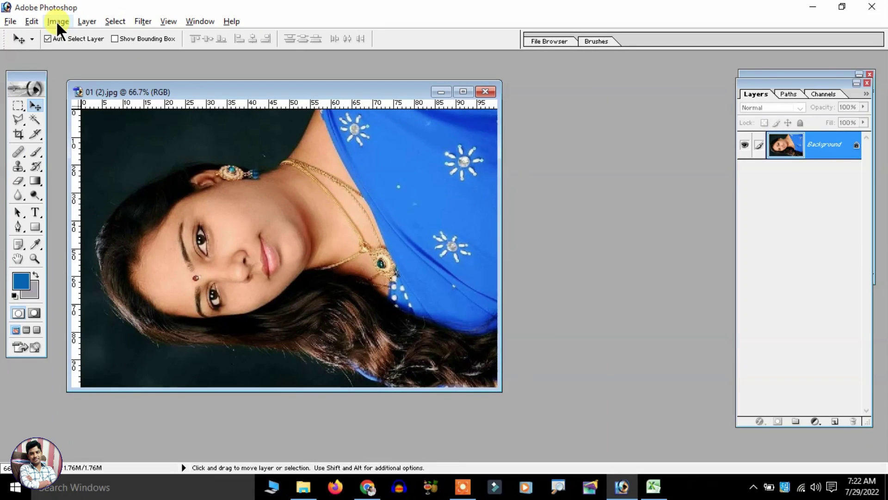
# Rotate the canvas of 01 (2).jpg 90° clockwise and maximize its document window
pyautogui.click(57, 21)
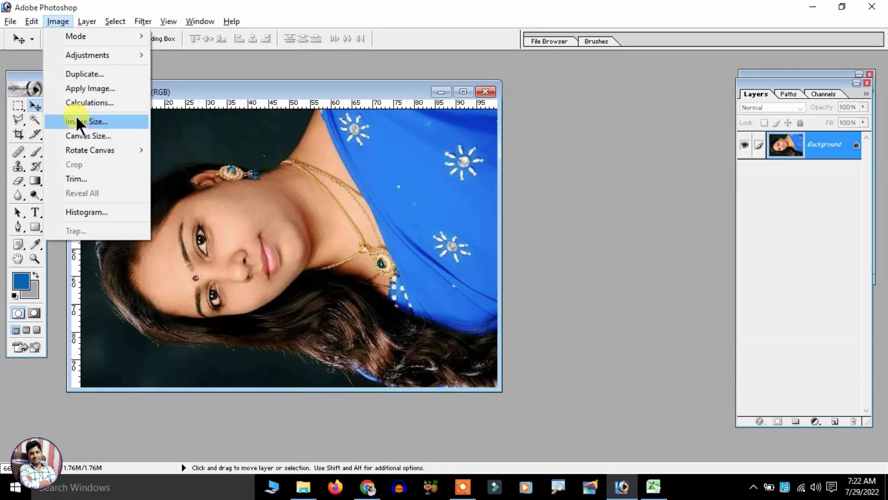
pyautogui.moveTo(89, 156)
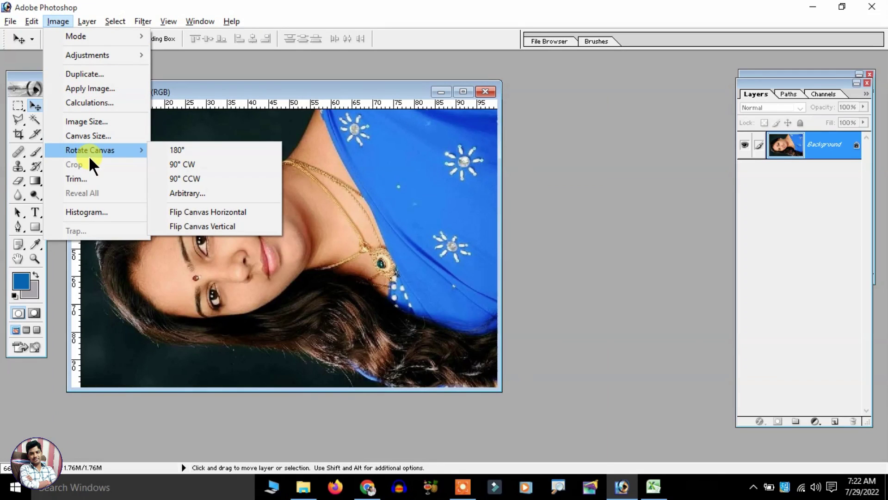
pyautogui.click(192, 166)
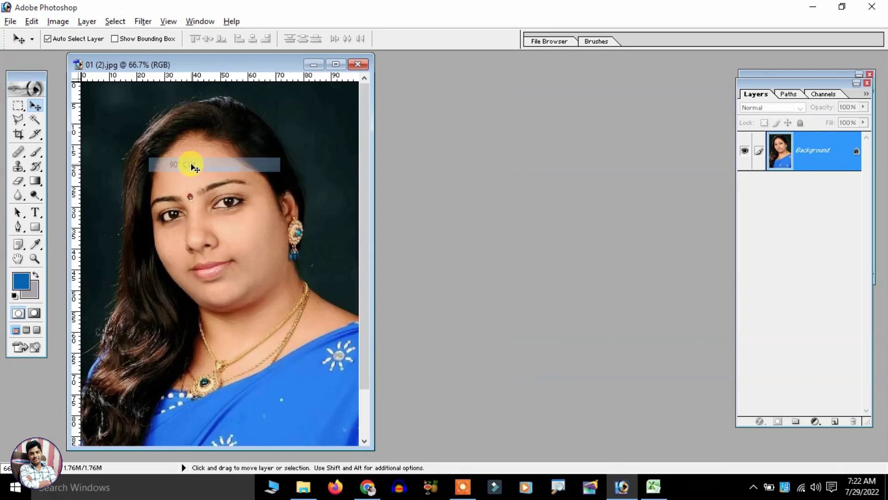
pyautogui.click(335, 65)
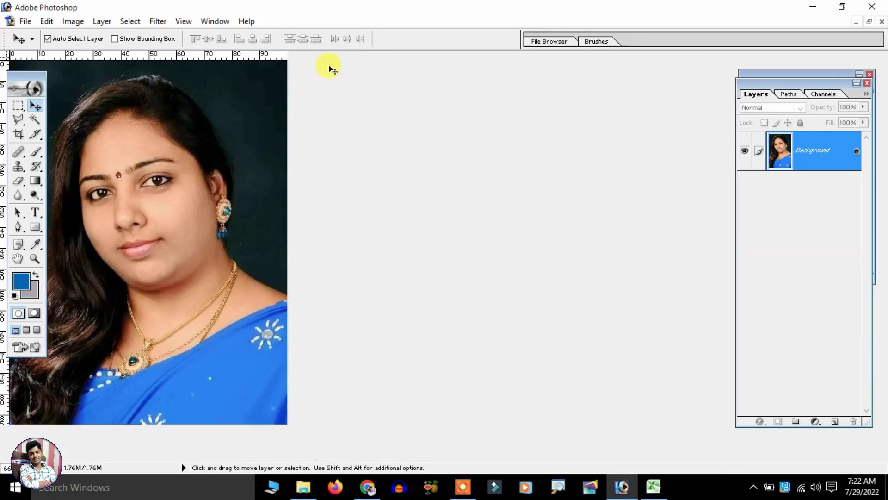
pyautogui.click(73, 21)
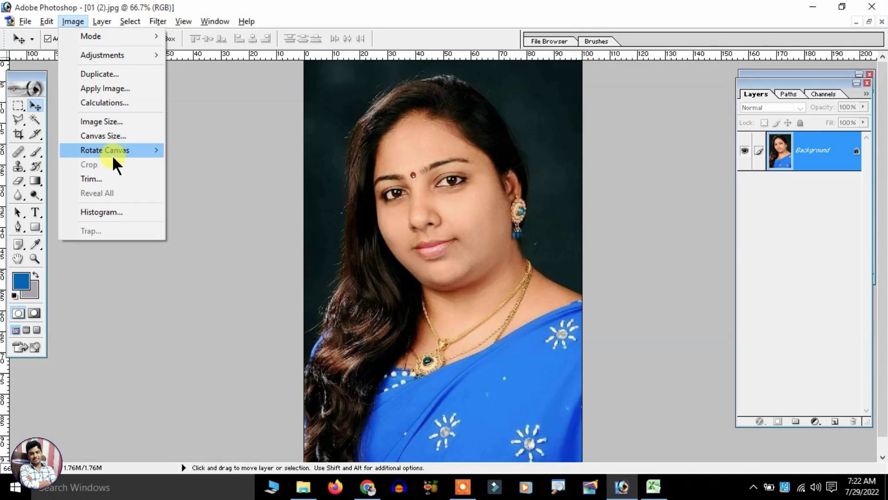
pyautogui.moveTo(115, 153)
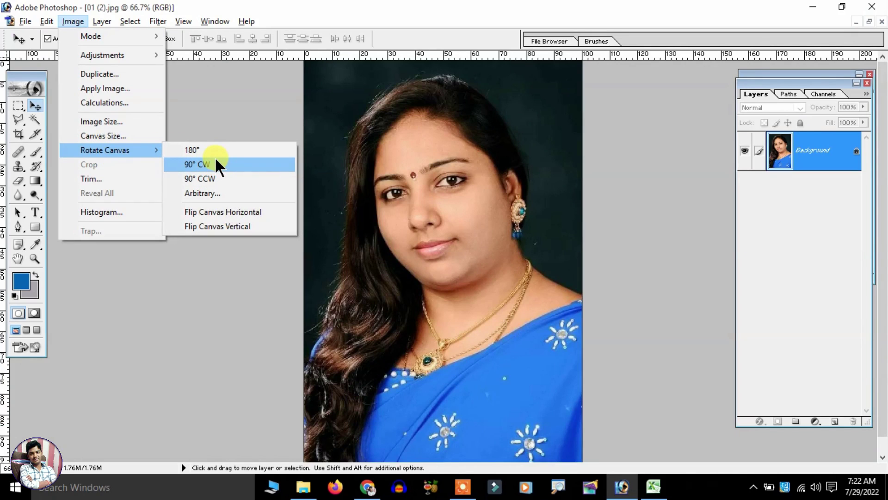
pyautogui.click(244, 288)
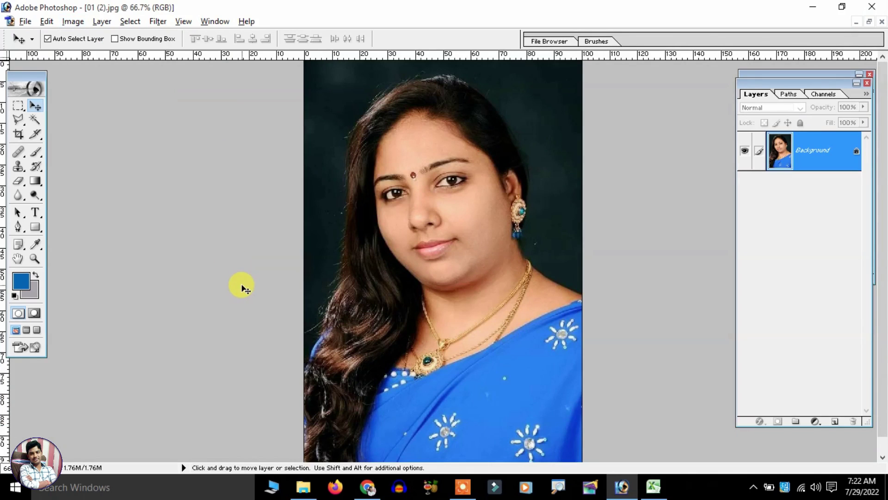
# Save and close the rotated 01 (2).jpg and switch back to the photo folder in File Explorer
pyautogui.hotkey('ctrl', '0')
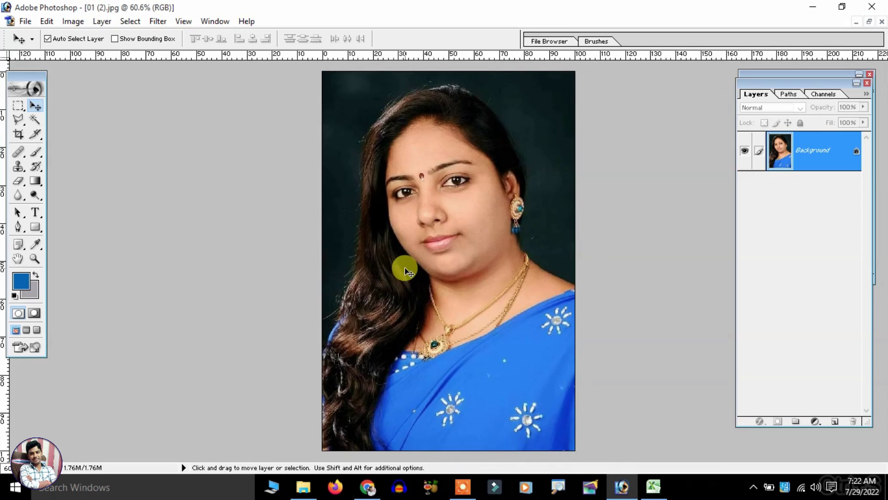
pyautogui.hotkey('ctrl', 'w')
pyautogui.hotkey('alt', 'Tab')
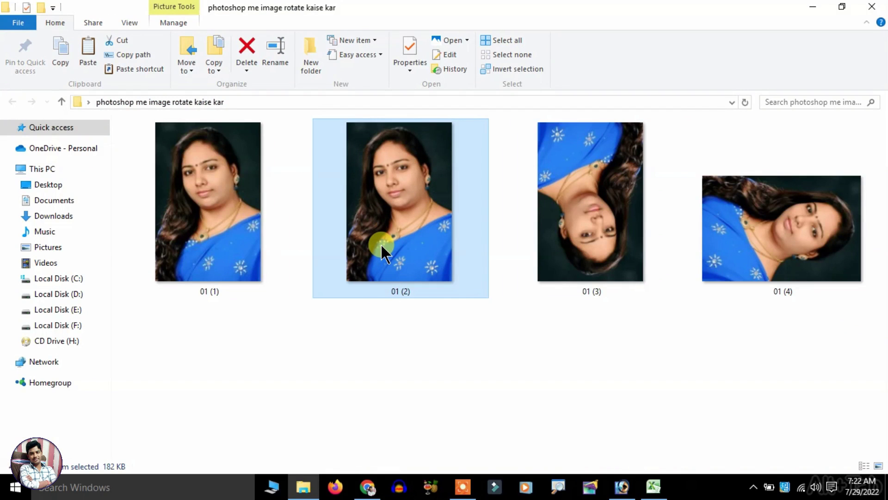
# Open photo 01 (3) from the folder in Photoshop and maximize its document window
pyautogui.click(606, 257)
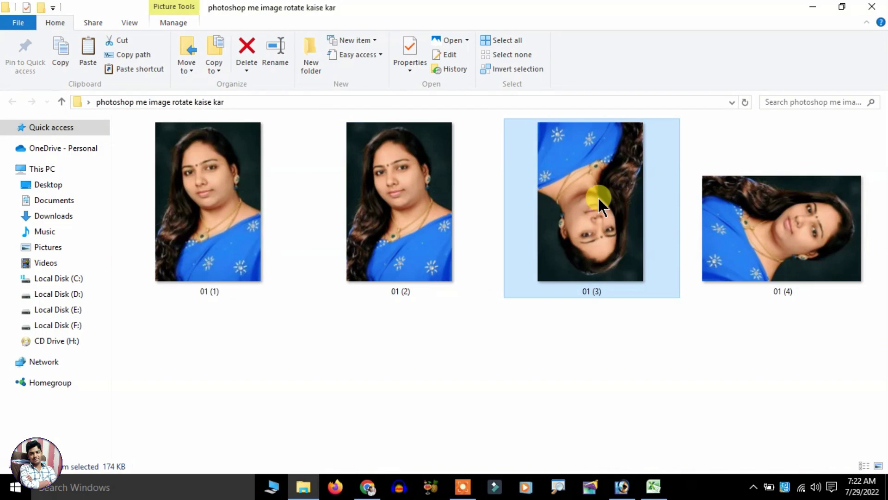
pyautogui.moveTo(604, 179); pyautogui.dragTo(502, 250)
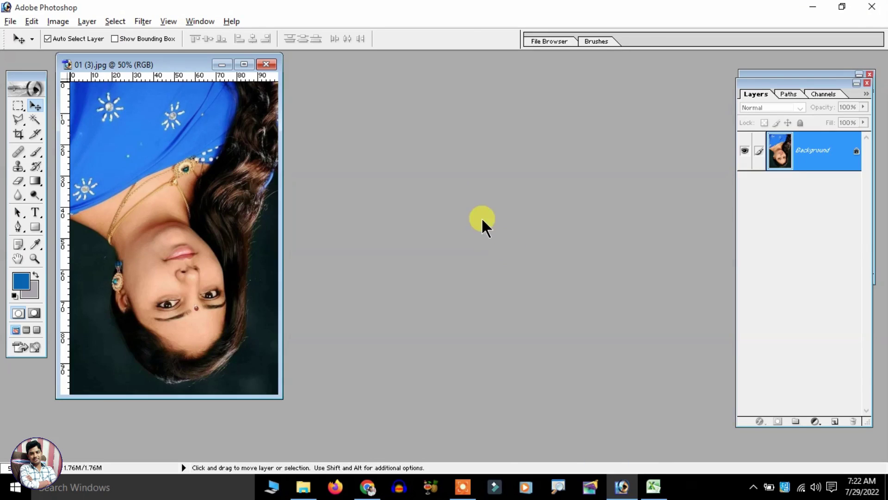
pyautogui.doubleClick(257, 68)
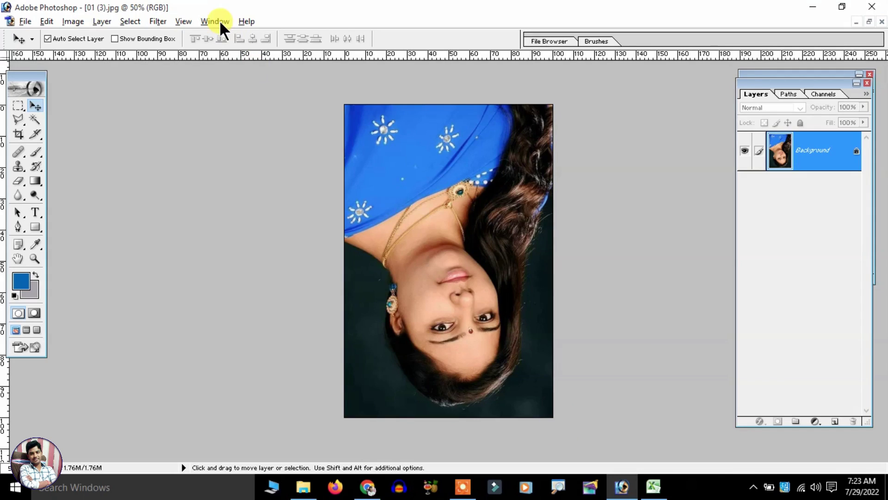
# Rotate the canvas of 01 (3).jpg by 180°, save and close it, and return to the folder in File Explorer
pyautogui.click(82, 19)
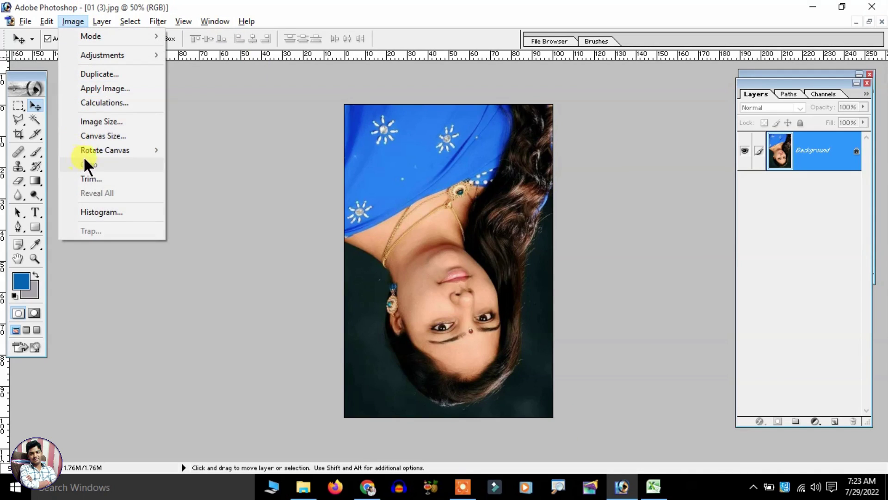
pyautogui.moveTo(92, 154)
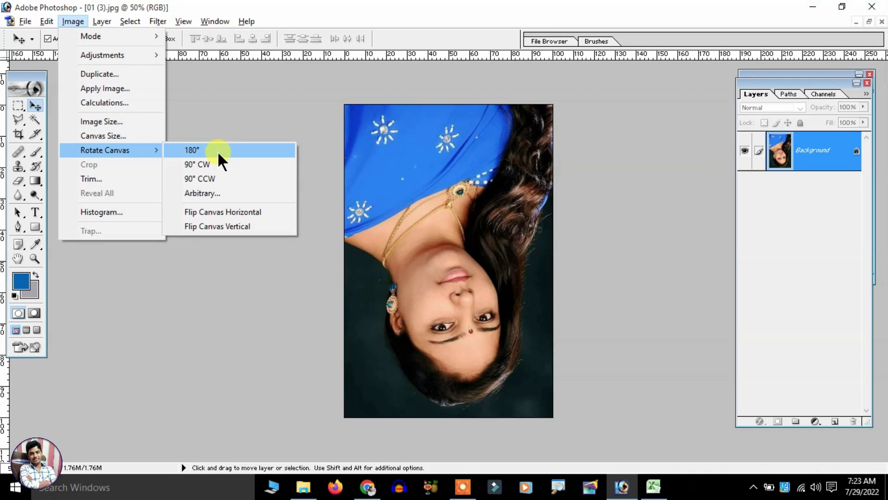
pyautogui.click(221, 158)
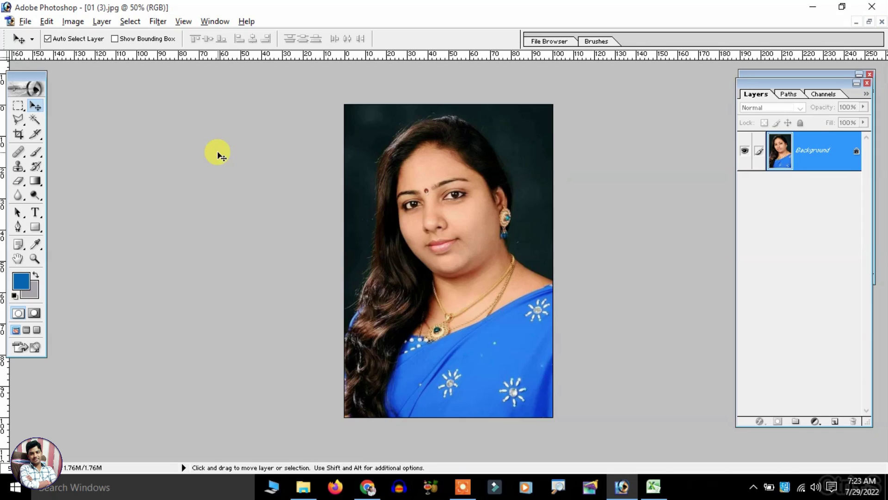
pyautogui.hotkey('ctrl', 'w')
pyautogui.hotkey('alt', 'Tab')
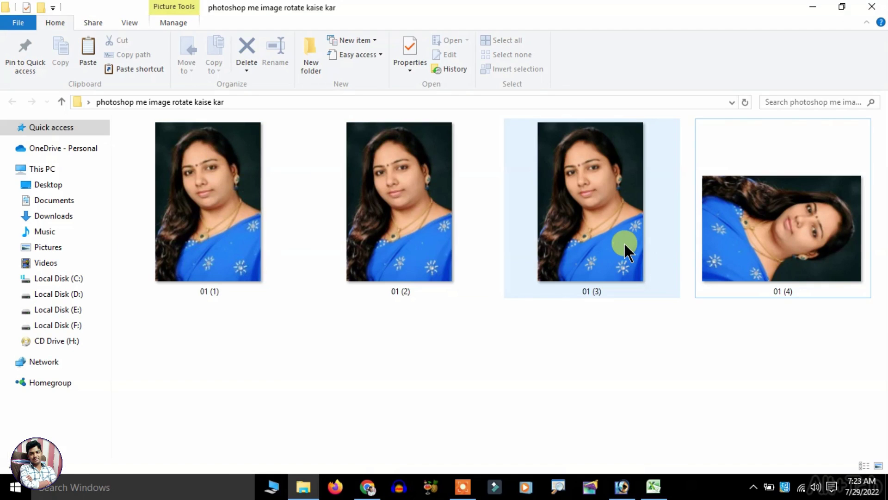
# Open photo 01 (4) from the folder in Photoshop and maximize its document window
pyautogui.click(622, 240)
pyautogui.click(840, 266)
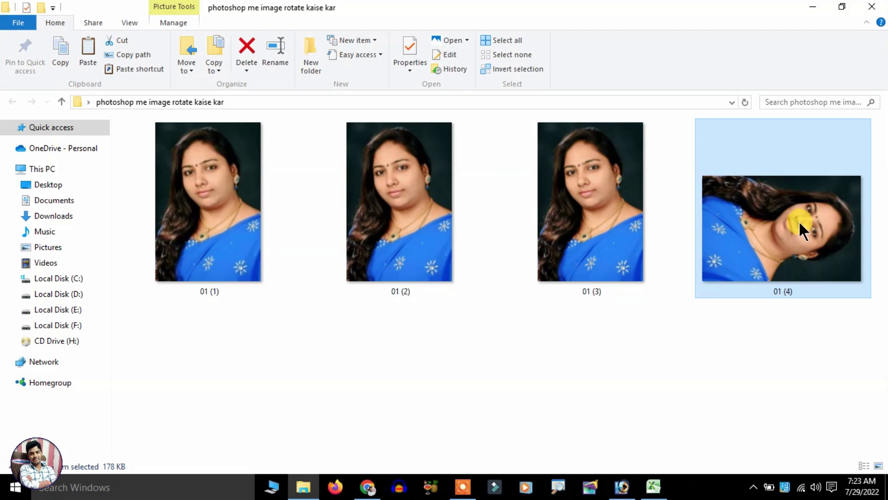
pyautogui.moveTo(798, 215); pyautogui.dragTo(462, 199)
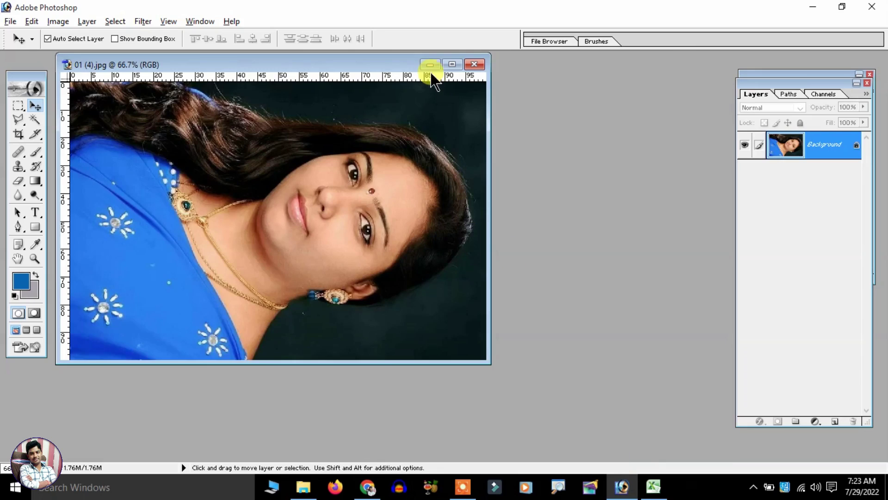
pyautogui.click(457, 66)
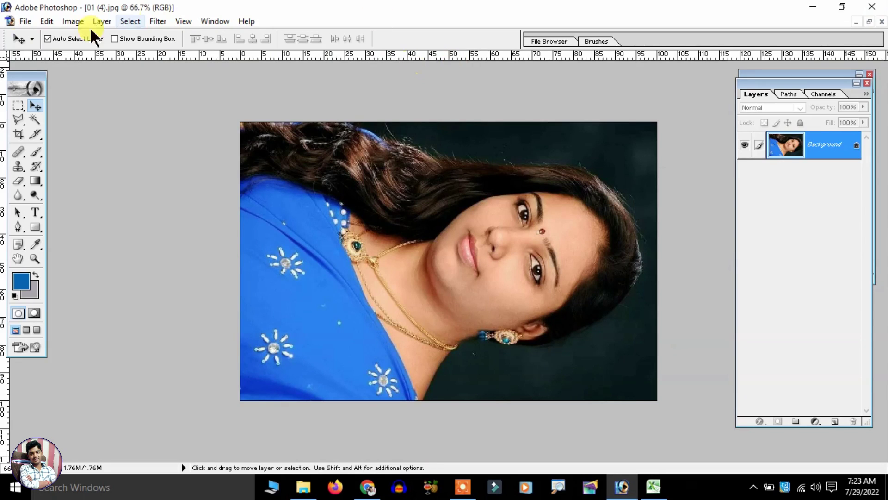
# Rotate the canvas of 01 (4).jpg 90° counterclockwise
pyautogui.click(73, 21)
pyautogui.moveTo(104, 158)
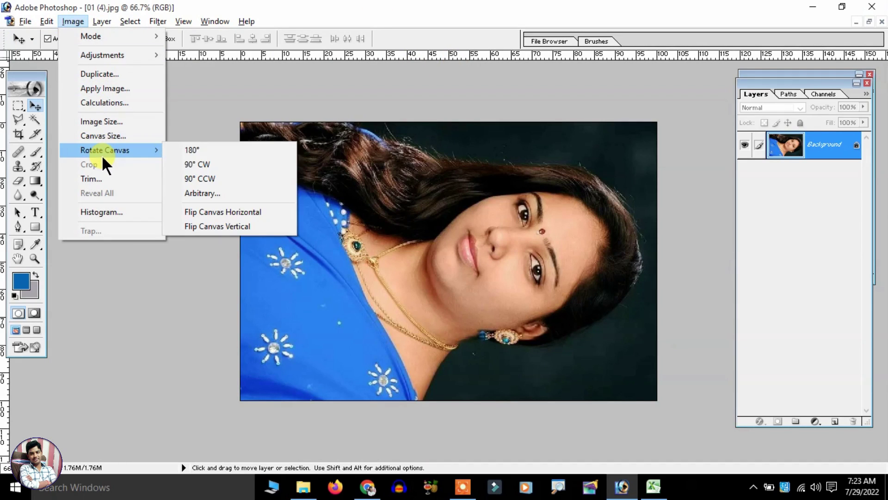
pyautogui.click(204, 178)
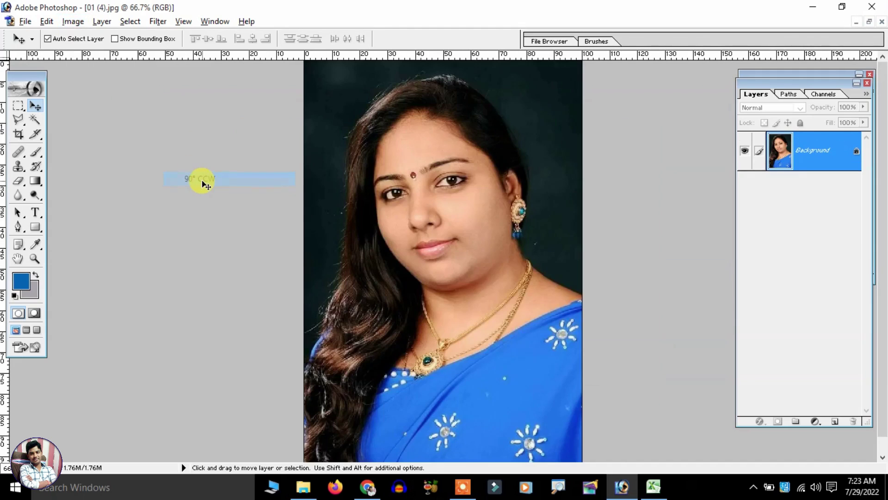
# Save and close 01 (4).jpg, and select all four photos back in the File Explorer folder
pyautogui.hotkey('ctrl', 's')
pyautogui.hotkey('ctrl', 'w')
pyautogui.hotkey('alt', 'Tab')
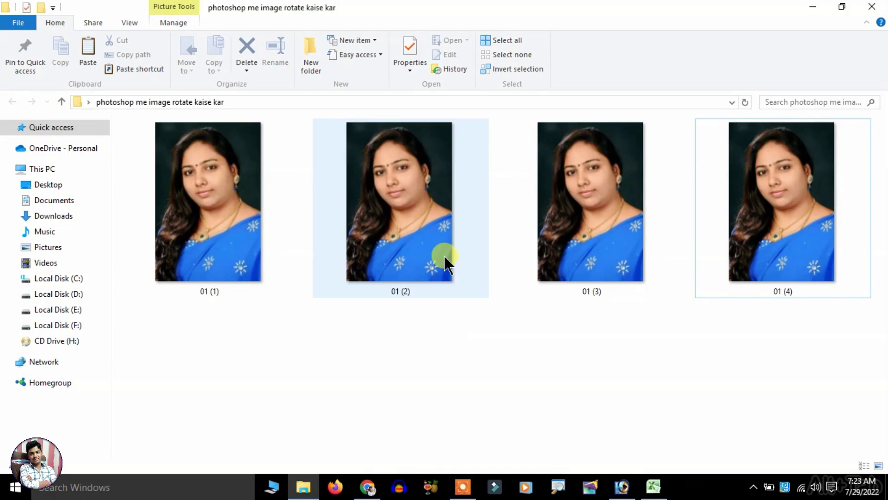
pyautogui.moveTo(192, 358); pyautogui.dragTo(884, 237)
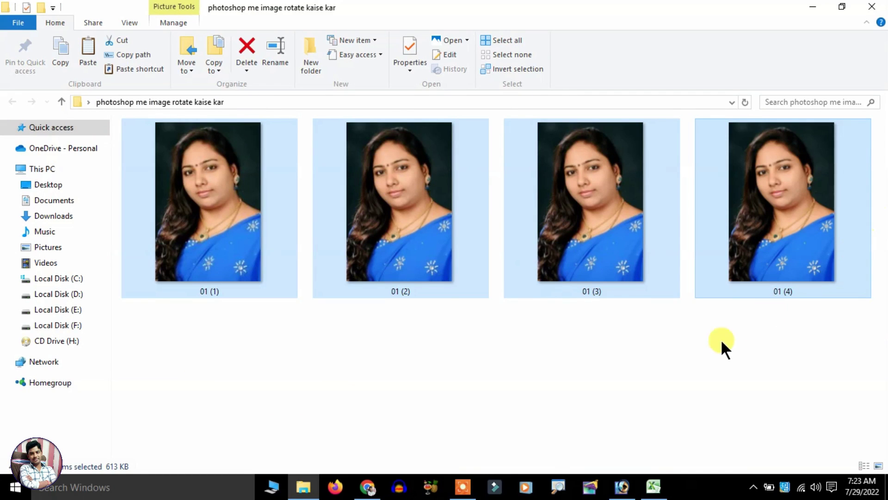
# Open photo 01 (1) from the folder in Photoshop, show the tool and layer palettes, and fit the image in view
pyautogui.click(700, 351)
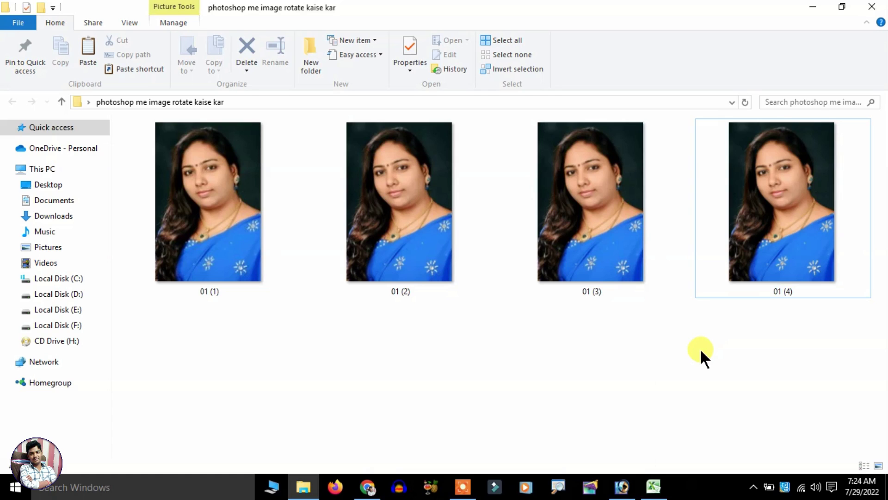
pyautogui.moveTo(179, 182); pyautogui.dragTo(306, 93)
pyautogui.click(188, 40)
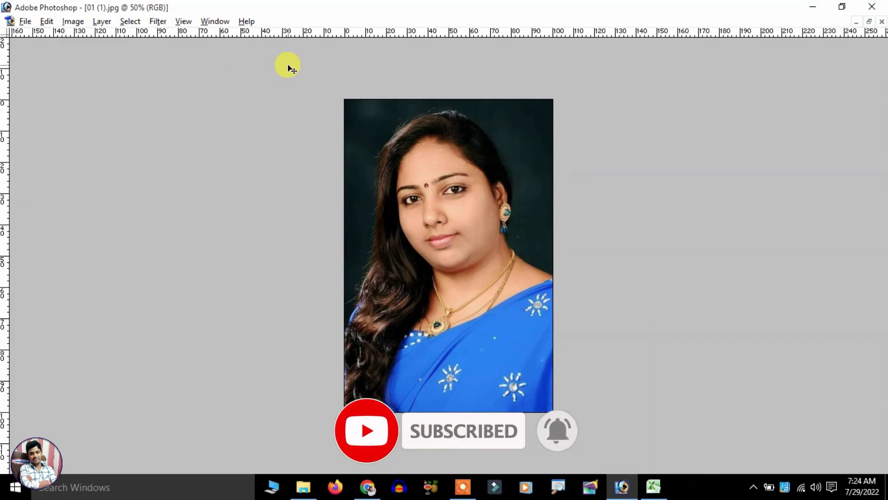
pyautogui.press('Tab')
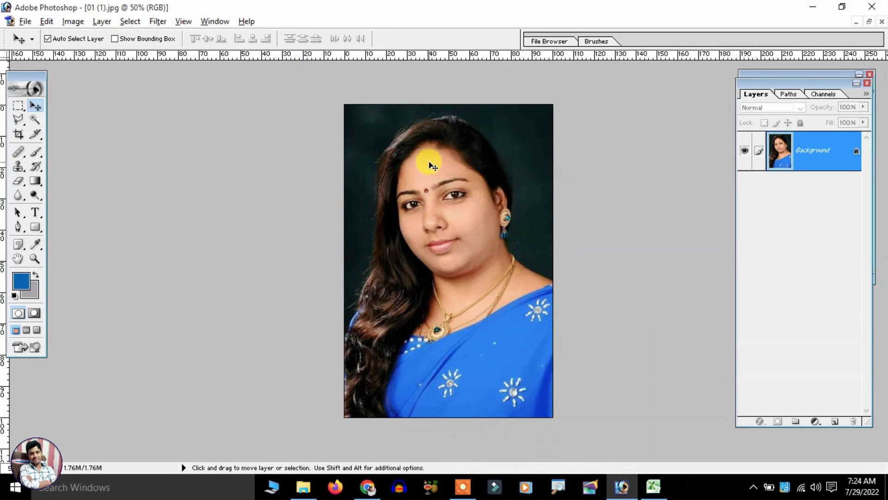
pyautogui.hotkey('ctrl', '0')
pyautogui.scroll(1, 429, 164)
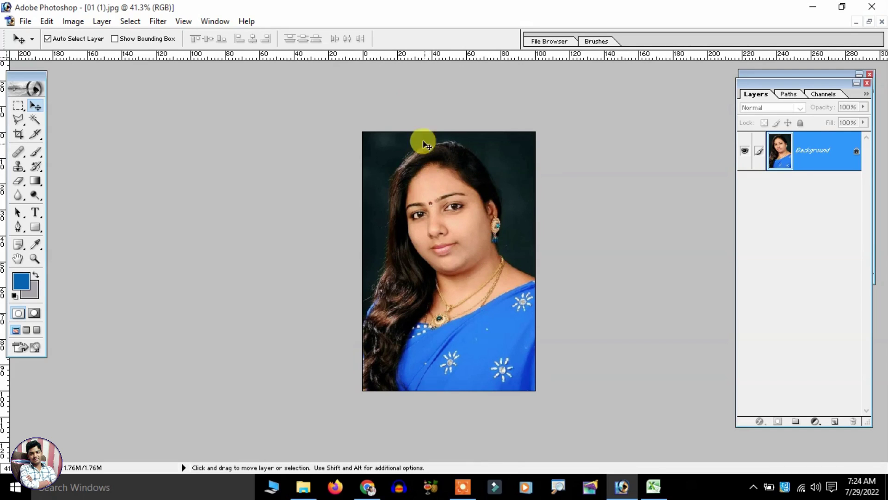
# Create a new blank document from the 5 x 7 preset size
pyautogui.click(28, 21)
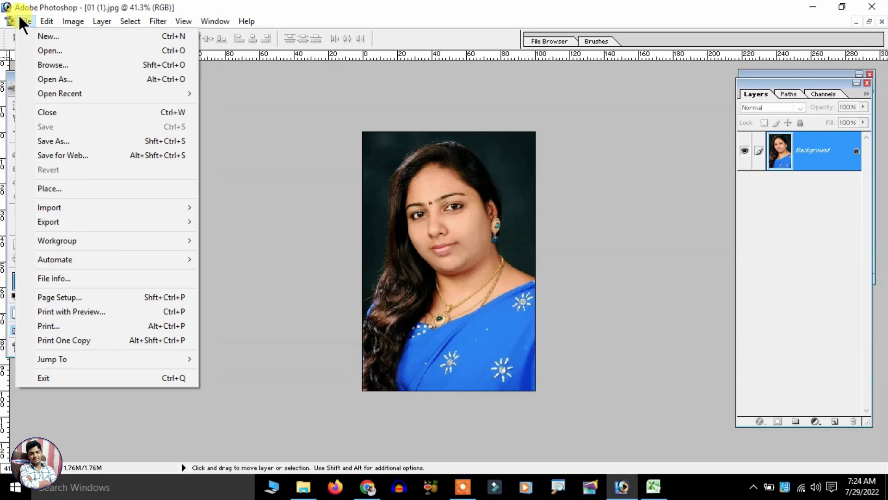
pyautogui.click(30, 33)
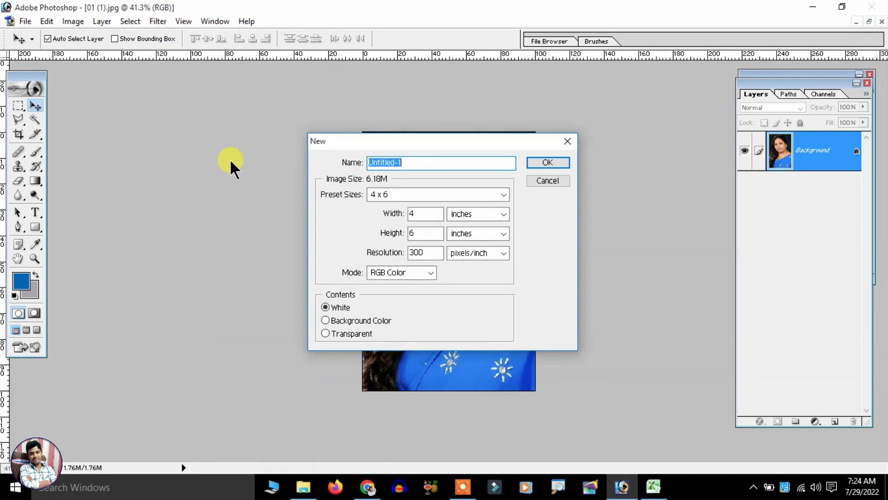
pyautogui.click(413, 195)
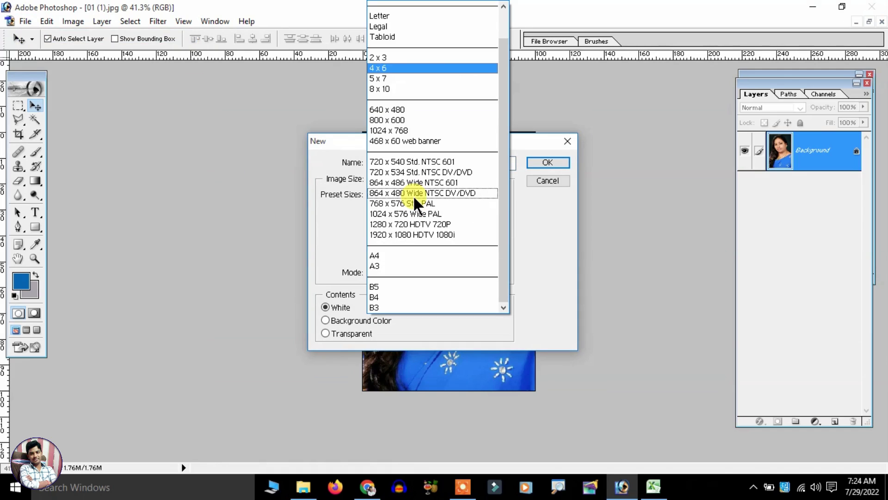
pyautogui.click(405, 77)
pyautogui.click(540, 163)
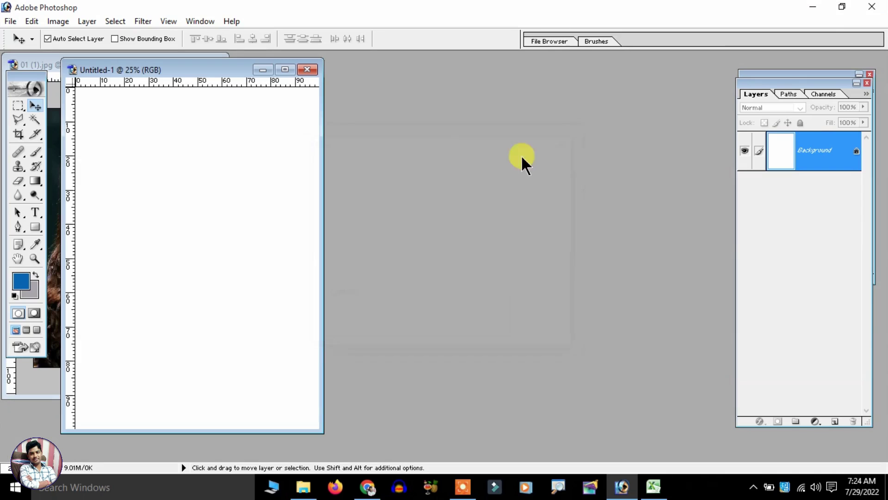
# Copy the portrait from 01 (1).jpg into the new blank document and maximize that document's window
pyautogui.moveTo(223, 69); pyautogui.dragTo(523, 78)
pyautogui.click(153, 161)
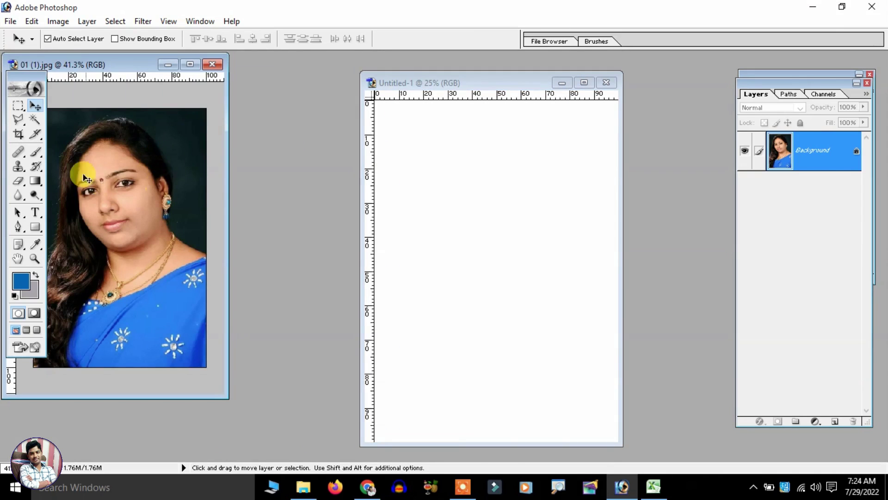
pyautogui.moveTo(115, 197); pyautogui.dragTo(478, 240)
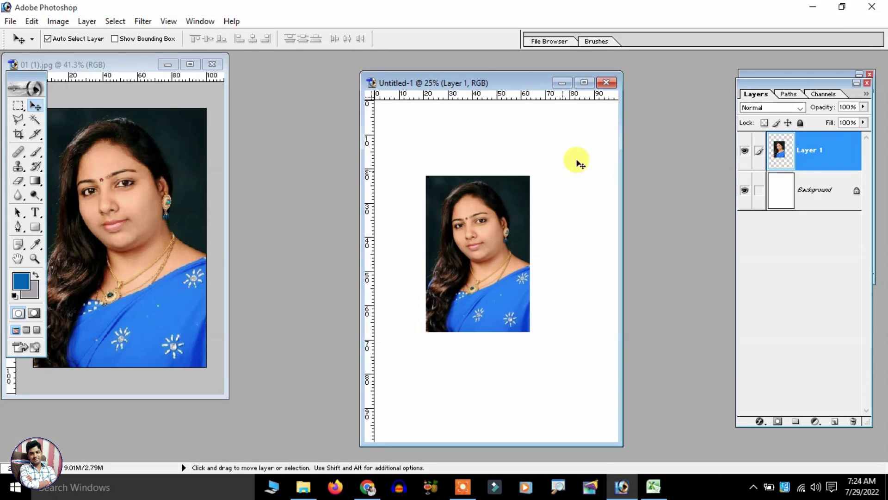
pyautogui.click(590, 82)
pyautogui.hotkey('ctrl', '0')
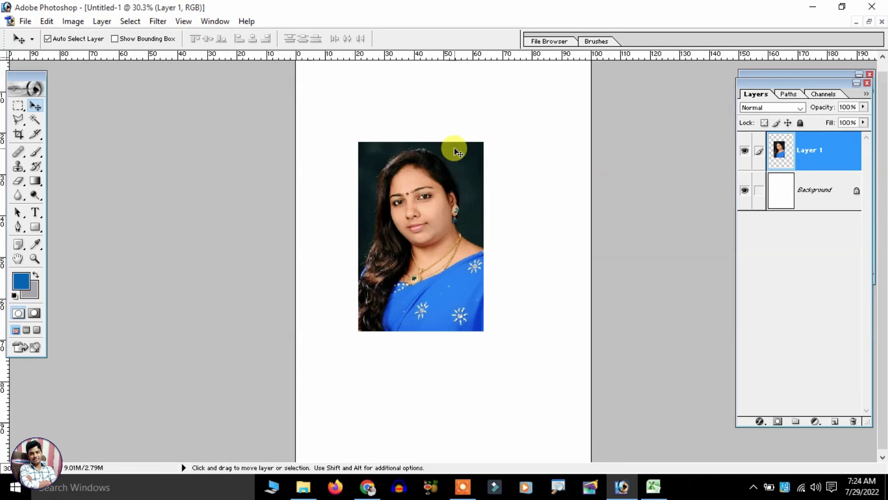
pyautogui.hotkey('ctrl', '-')
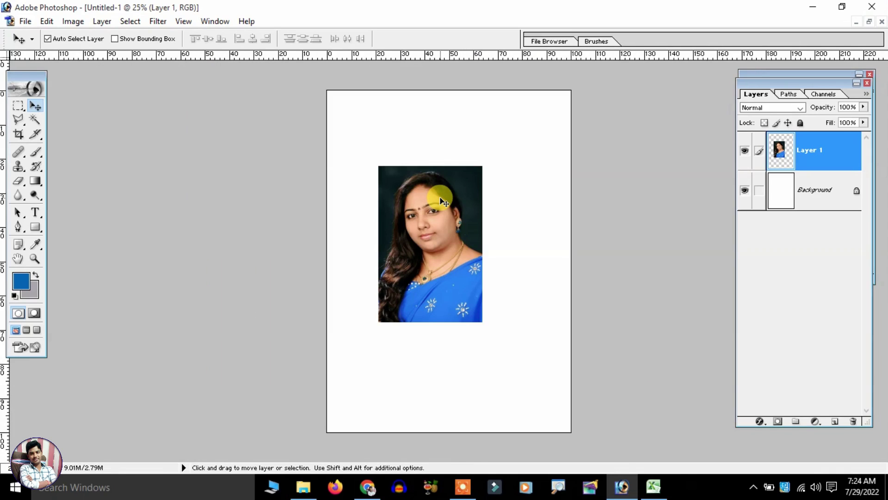
# Enlarge the portrait layer with Free Transform to about 58% of the page width and centre it horizontally on the page
pyautogui.hotkey('ctrl', 't')
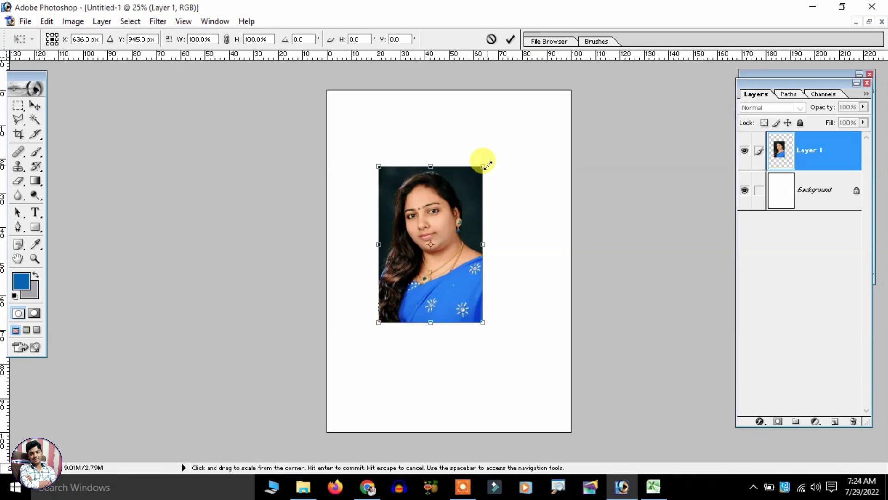
pyautogui.moveTo(487, 164); pyautogui.dragTo(509, 144)
pyautogui.moveTo(447, 186); pyautogui.dragTo(455, 187)
pyautogui.press('Return')
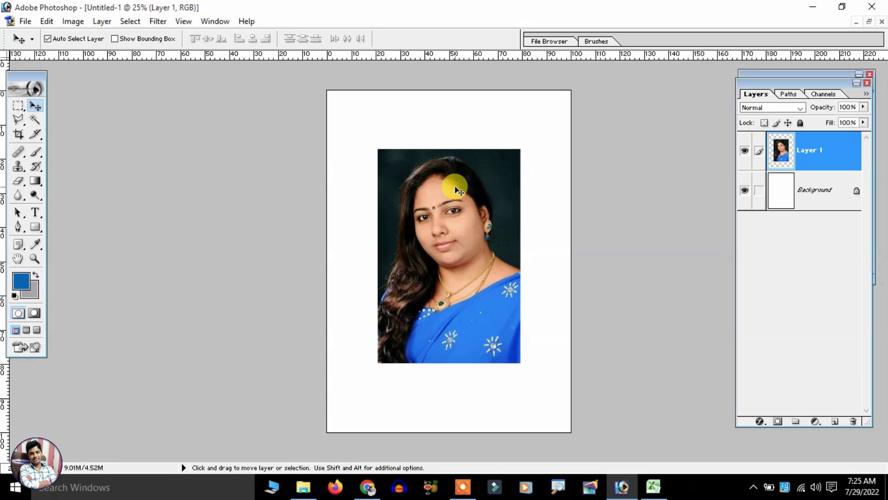
# Try rotating the portrait layer by -0.7° with Free Transform, and undo the rotation
pyautogui.hotkey('ctrl', 't')
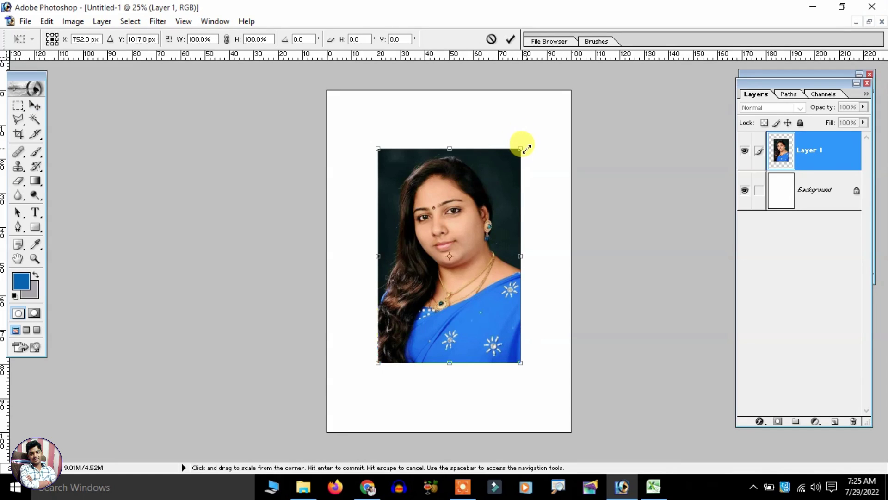
pyautogui.moveTo(533, 151); pyautogui.dragTo(539, 118)
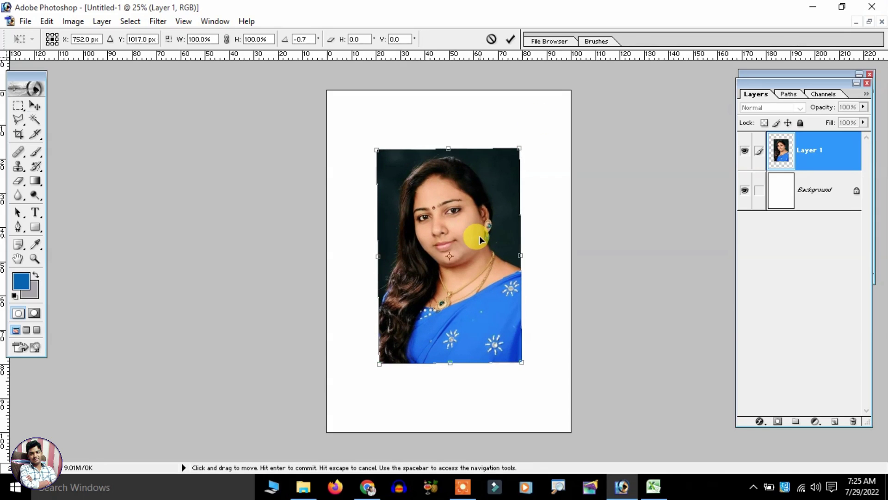
pyautogui.press('Return')
pyautogui.hotkey('ctrl', 'z')
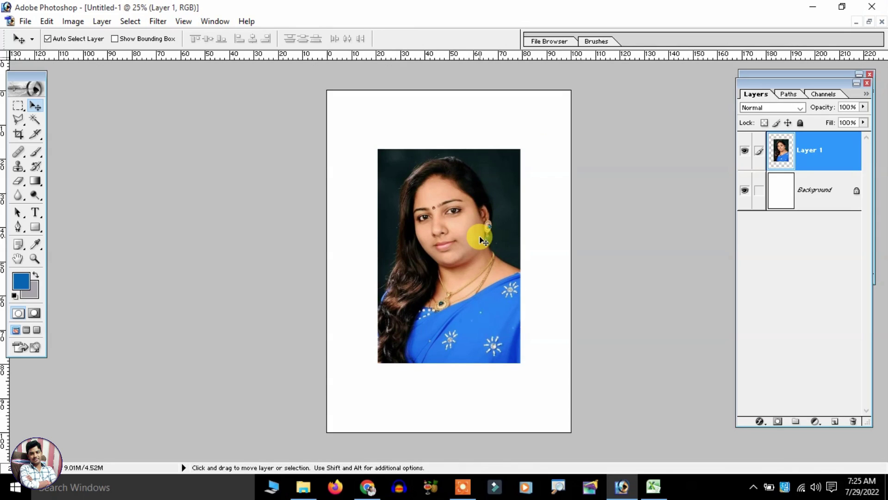
# Try rotating the portrait layer about 44.2° clockwise with Free Transform, and cancel the transform
pyautogui.hotkey('ctrl', 't')
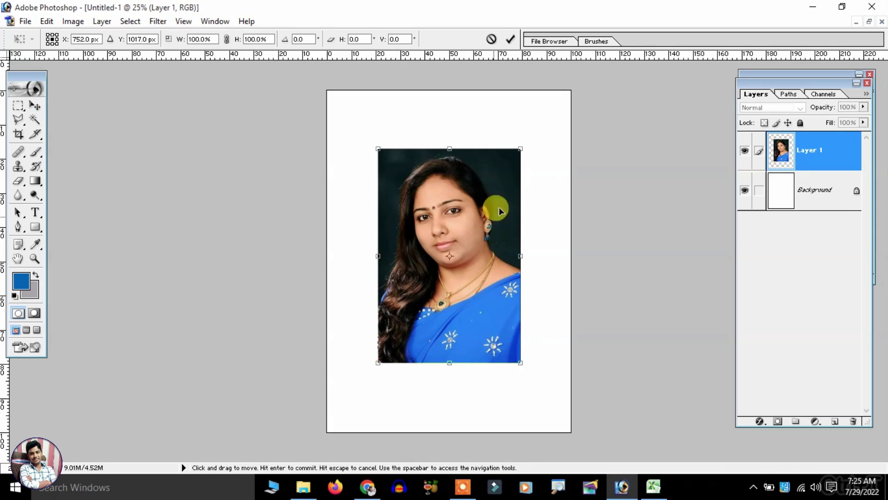
pyautogui.moveTo(535, 113); pyautogui.dragTo(549, 127)
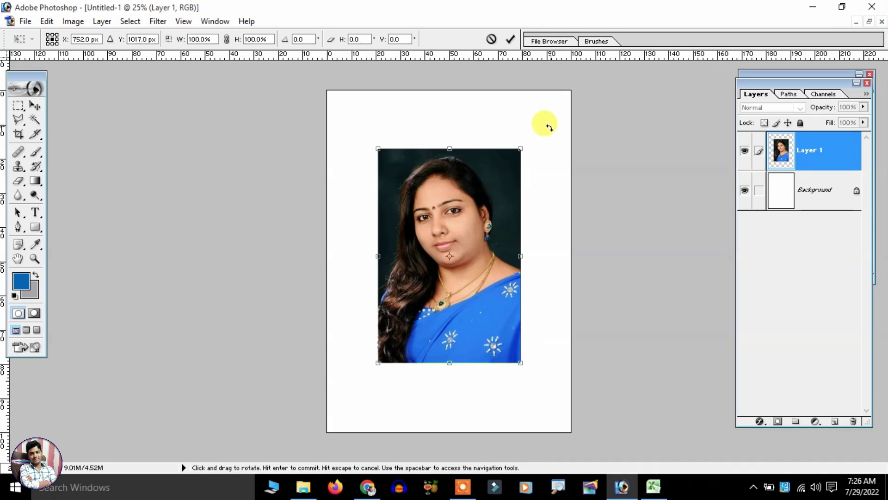
pyautogui.moveTo(549, 127); pyautogui.dragTo(612, 233)
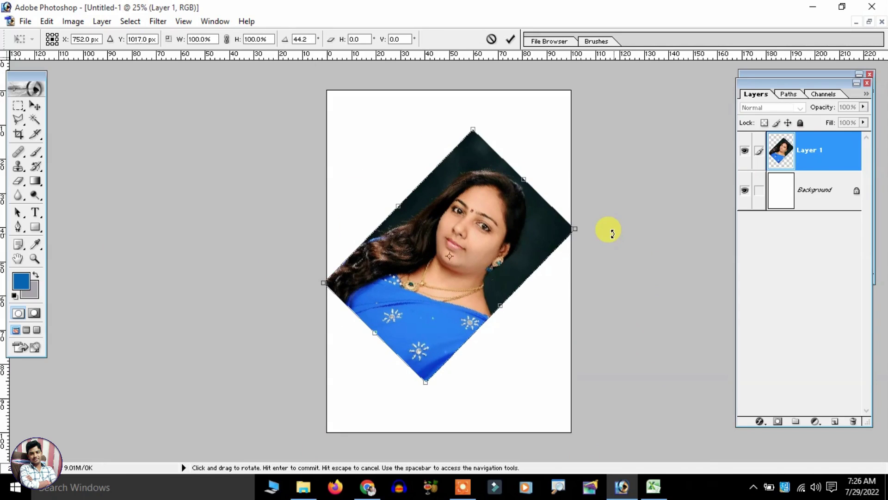
pyautogui.press('Escape')
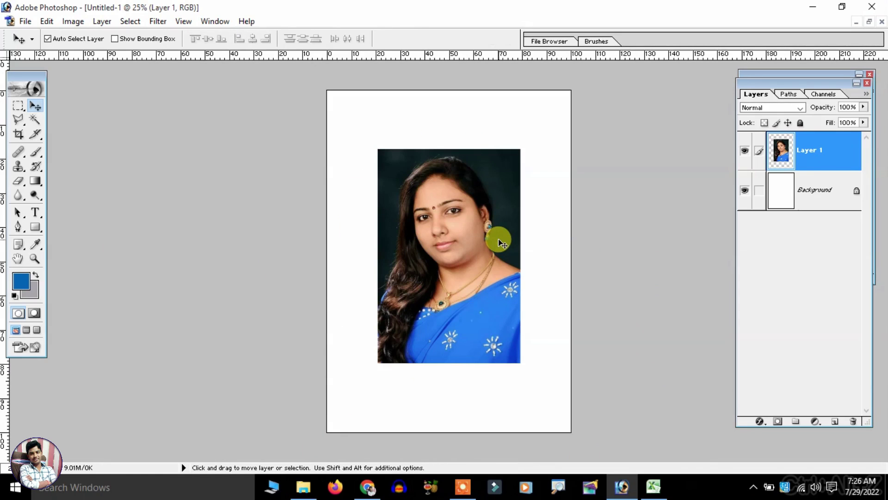